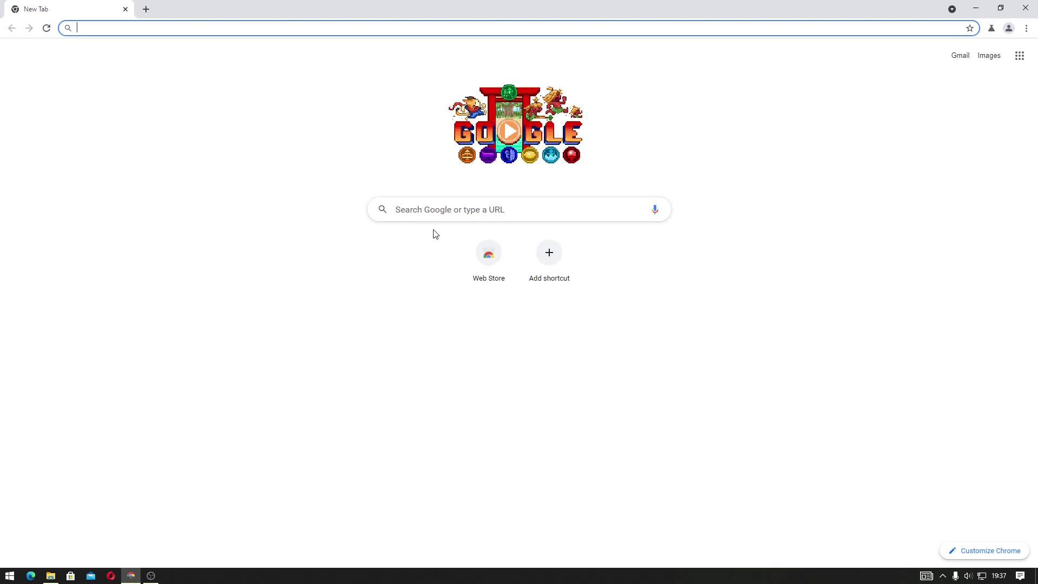
# Search the web for handbrake and open the Downloads page of the official HandBrake site.
pyautogui.write('handbrake')
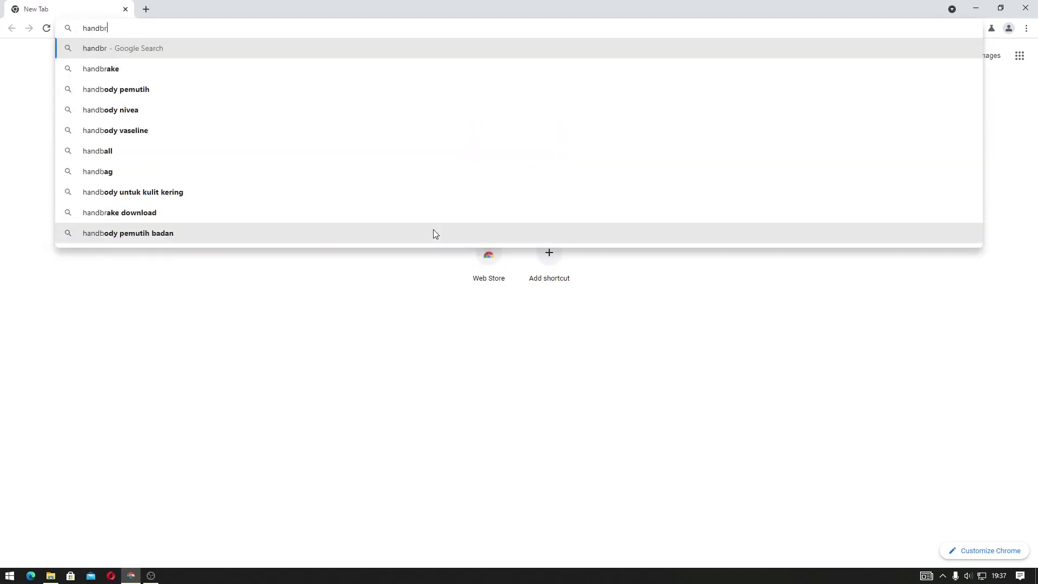
pyautogui.press('Return')
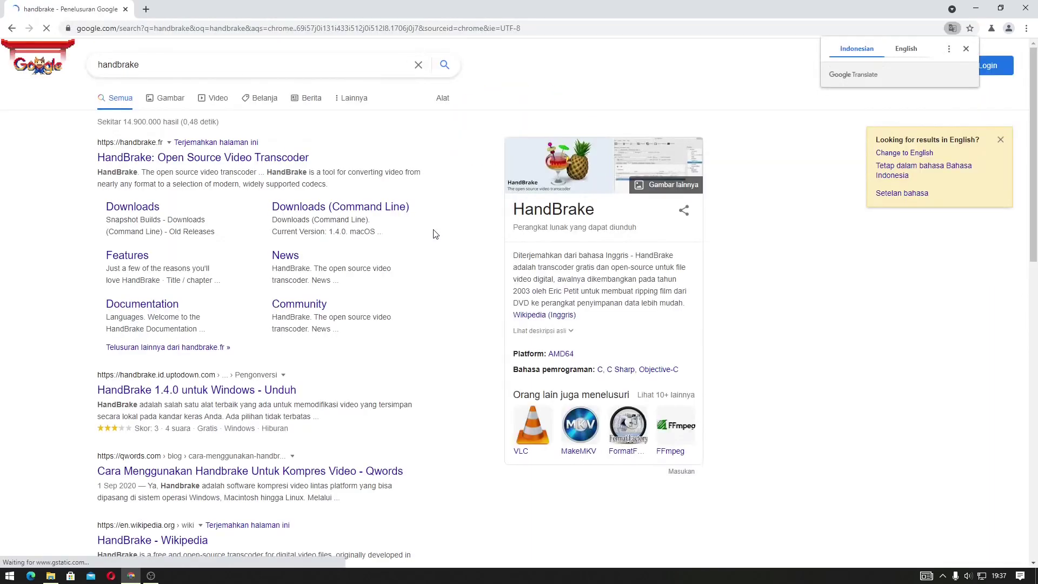
pyautogui.click(275, 160)
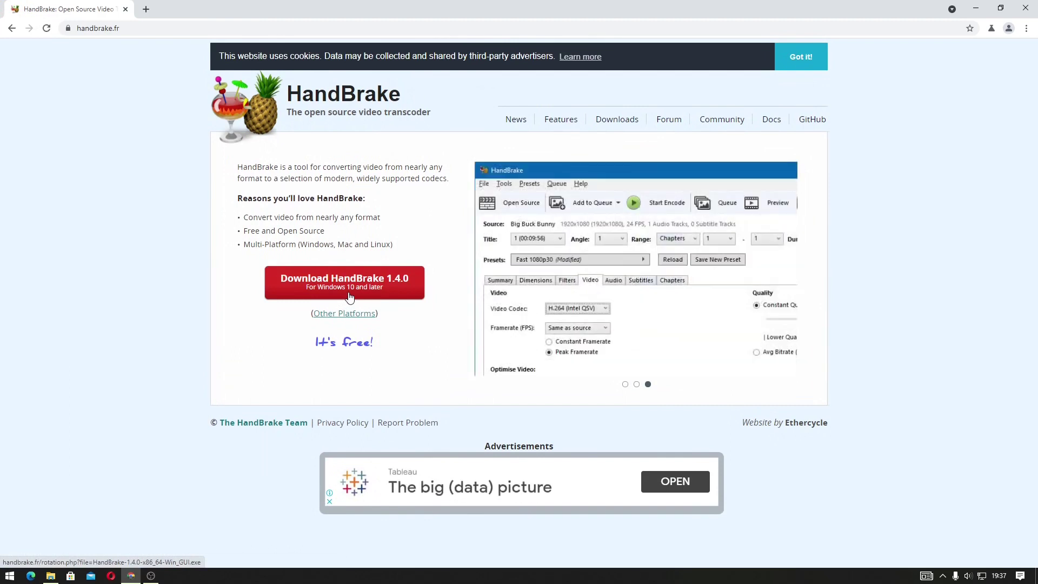
pyautogui.click(628, 119)
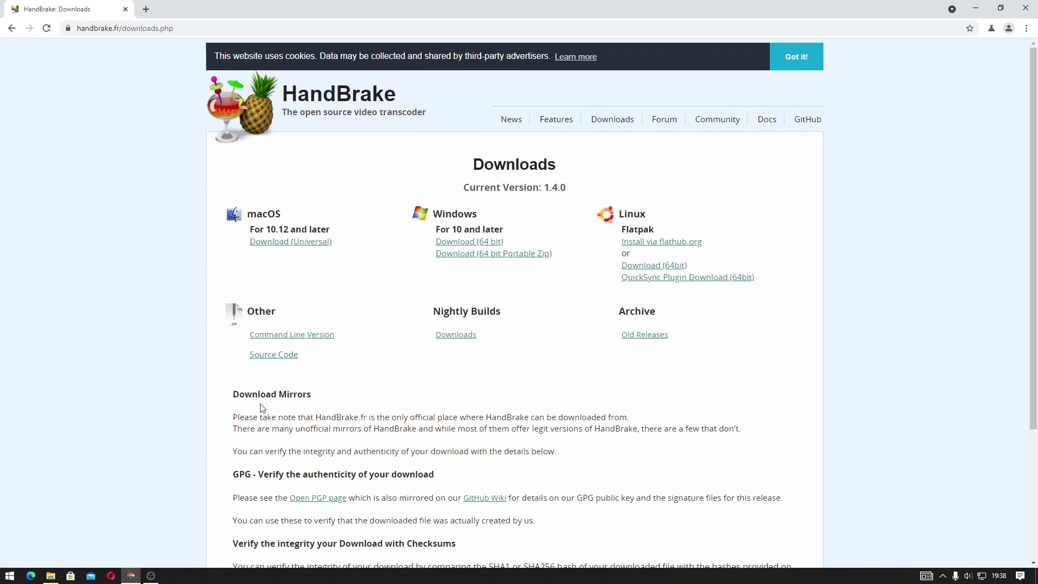
# Highlight the Download Mirrors note about the official source and download the 64-bit Windows version of HandBrake.
pyautogui.moveTo(233, 417); pyautogui.dragTo(417, 417)
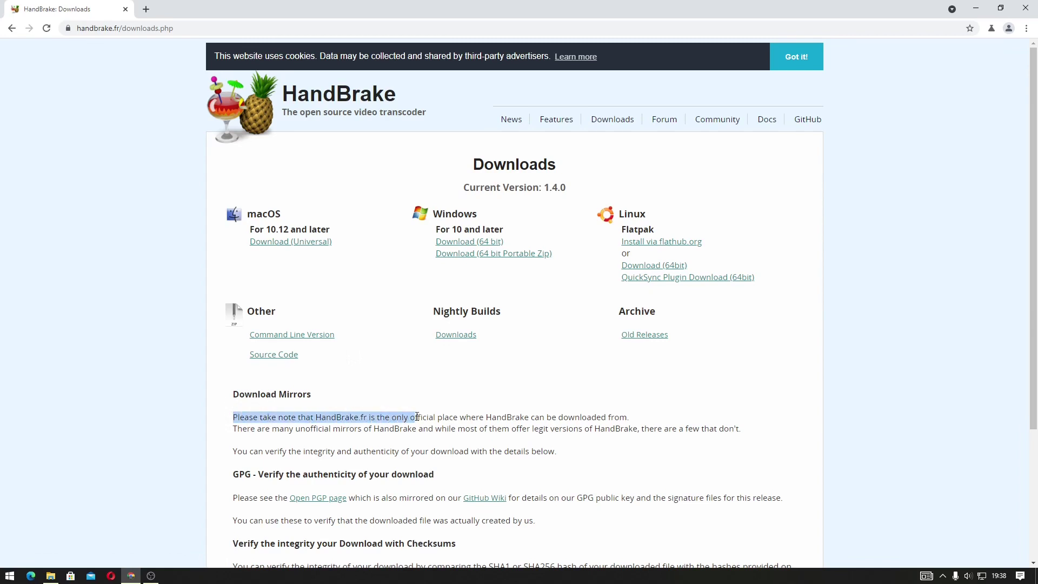
pyautogui.moveTo(417, 417); pyautogui.dragTo(559, 414)
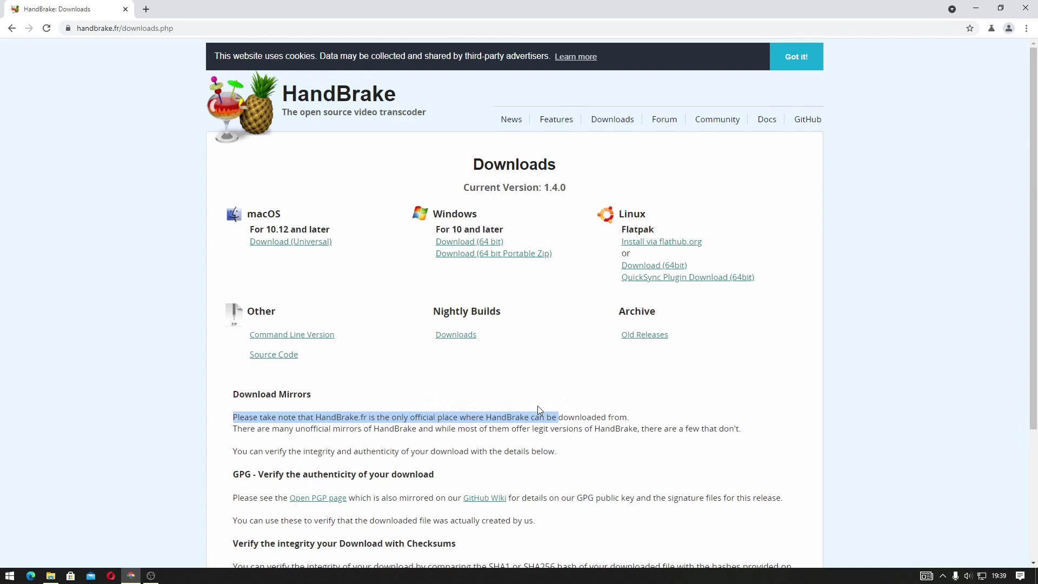
pyautogui.click(480, 242)
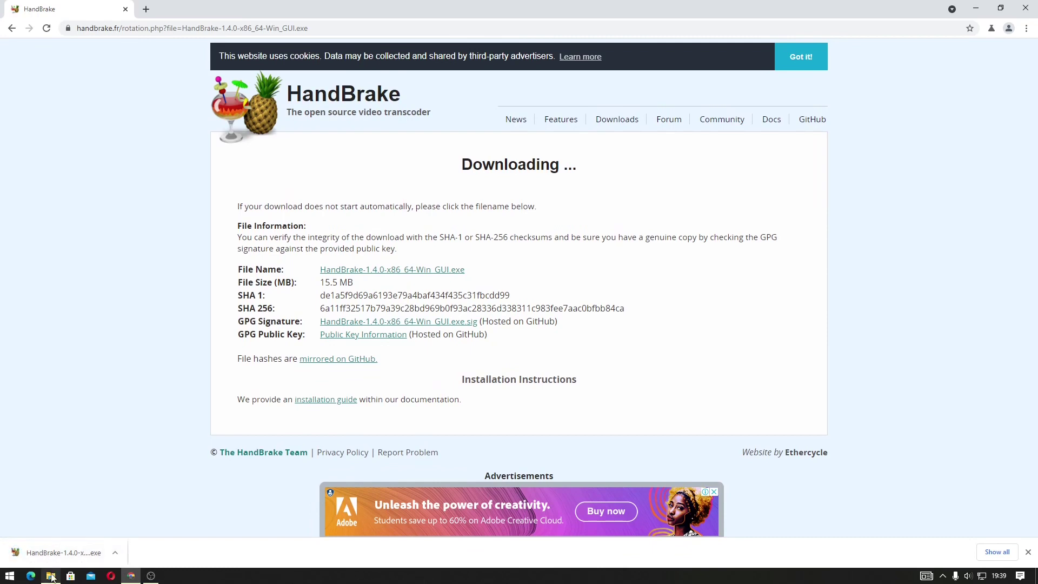
# Switch to the Downloads folder in File Explorer, maximize it, and run the HandBrake 1.4.0 installer with permission to make changes.
pyautogui.click(51, 575)
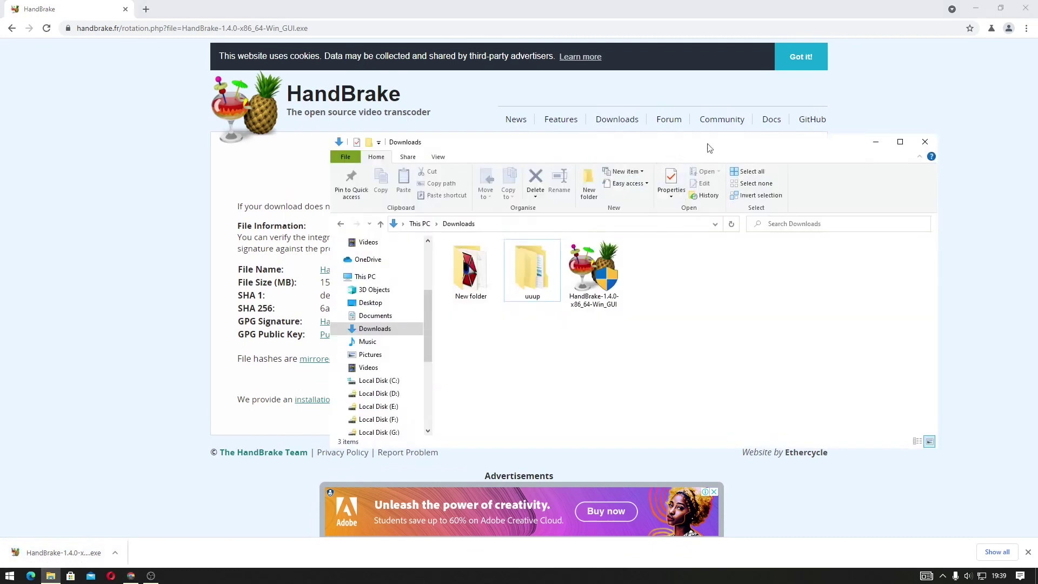
pyautogui.click(901, 142)
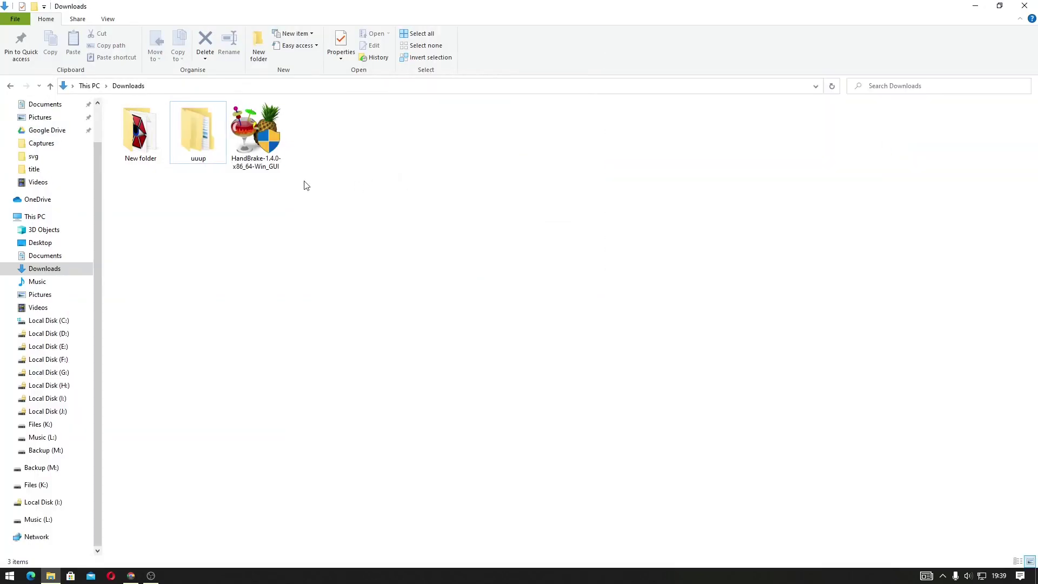
pyautogui.doubleClick(263, 150)
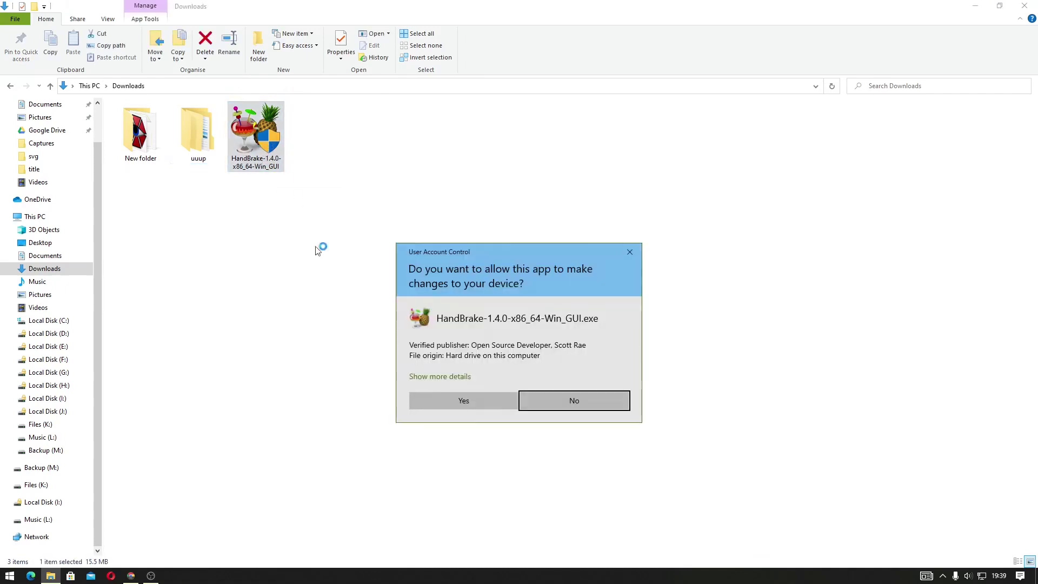
pyautogui.click(463, 401)
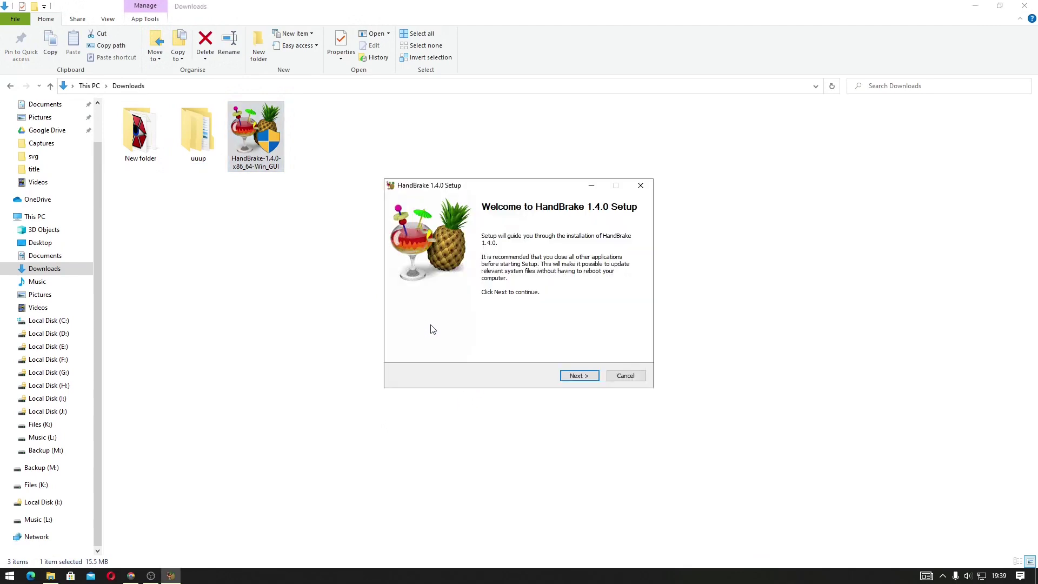
# Install HandBrake 1.4.0 in C:\Program Files\HandBrake, toggle the desktop shortcut option and finish the setup.
pyautogui.click(582, 377)
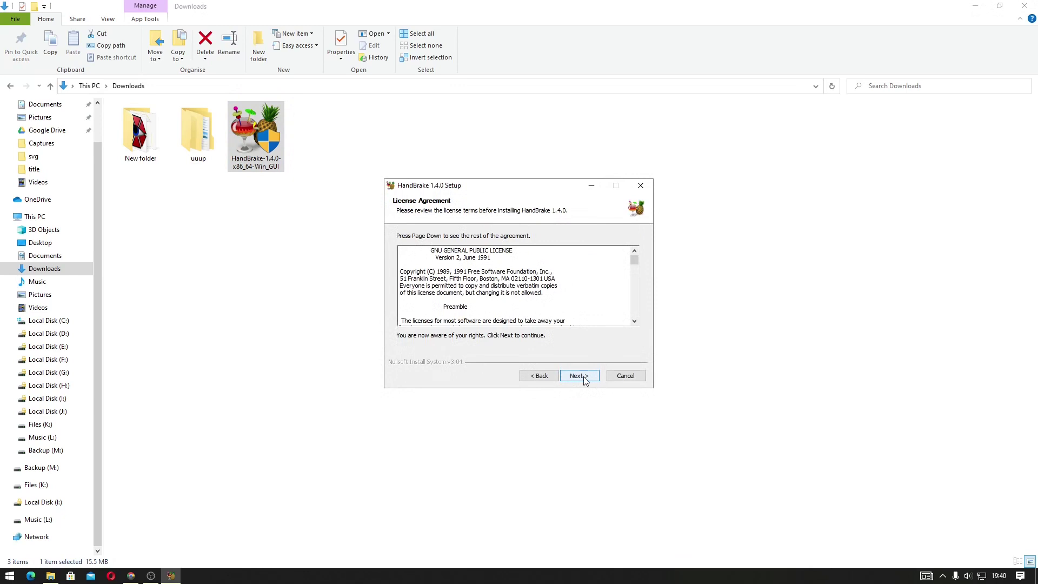
pyautogui.click(579, 376)
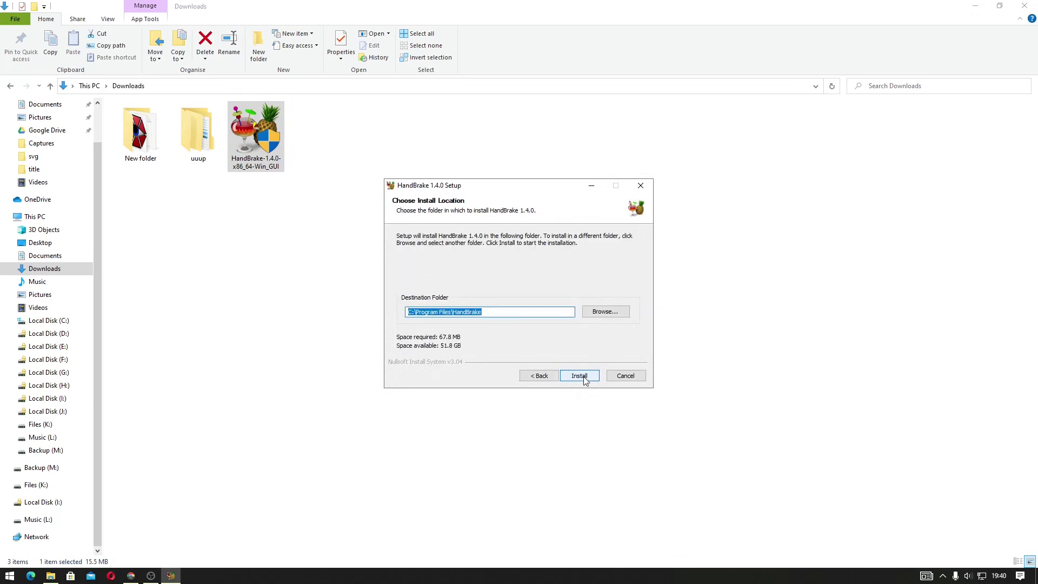
pyautogui.click(583, 378)
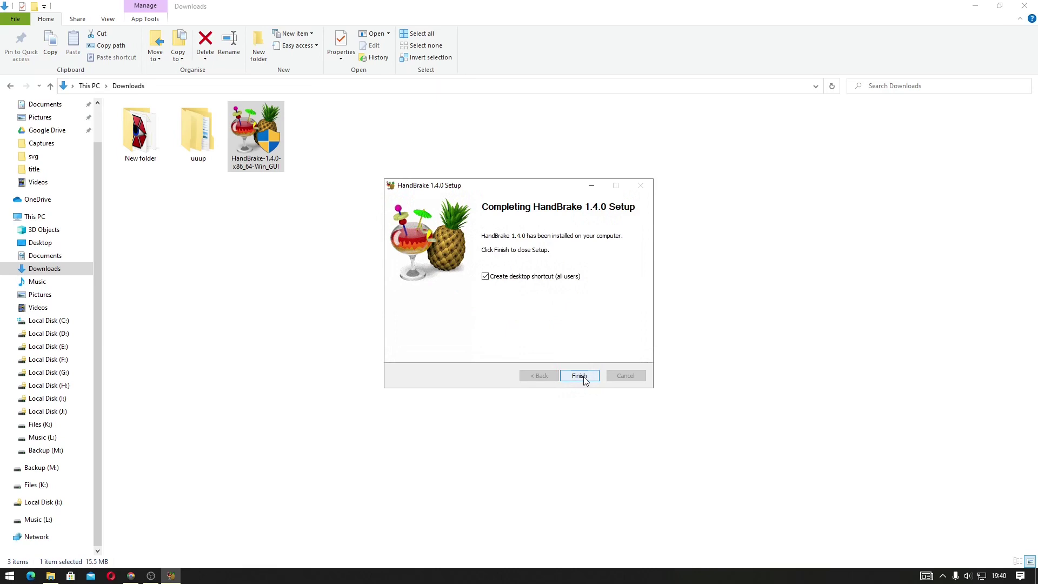
pyautogui.click(533, 279)
pyautogui.click(581, 376)
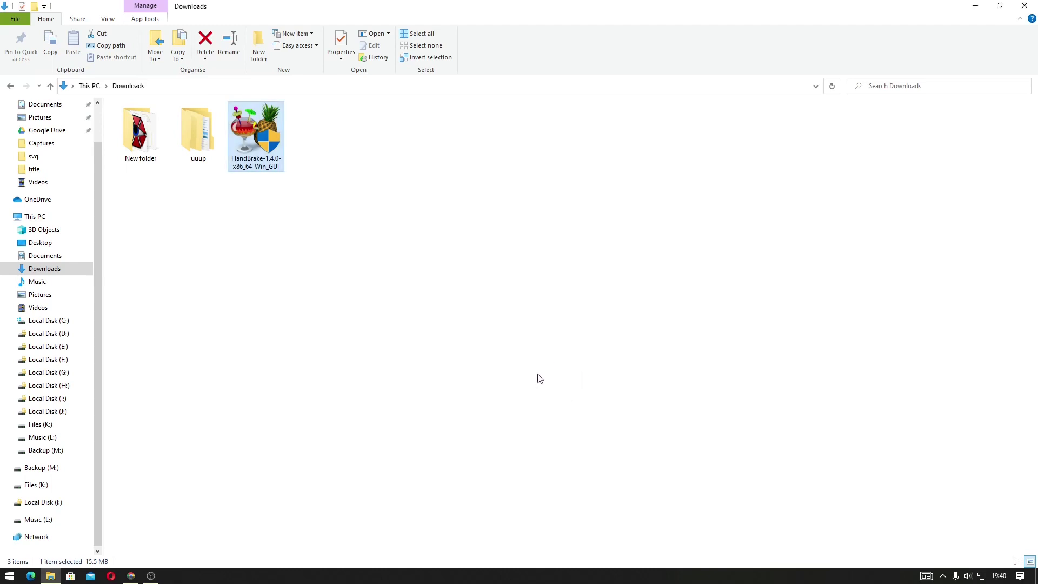
# Launch HandBrake and accept the offer to download the required .NET component.
pyautogui.click(9, 576)
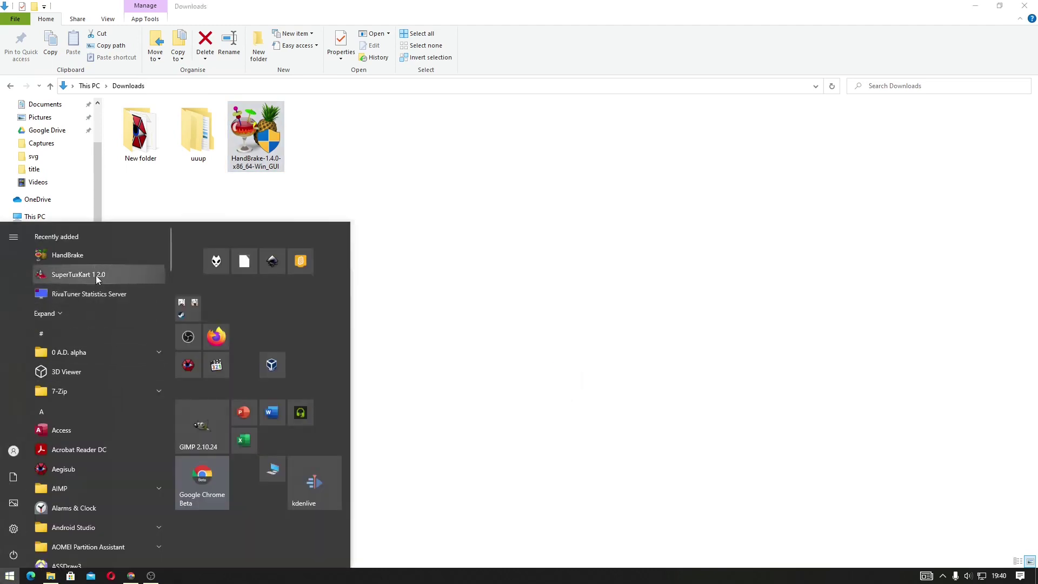
pyautogui.click(95, 261)
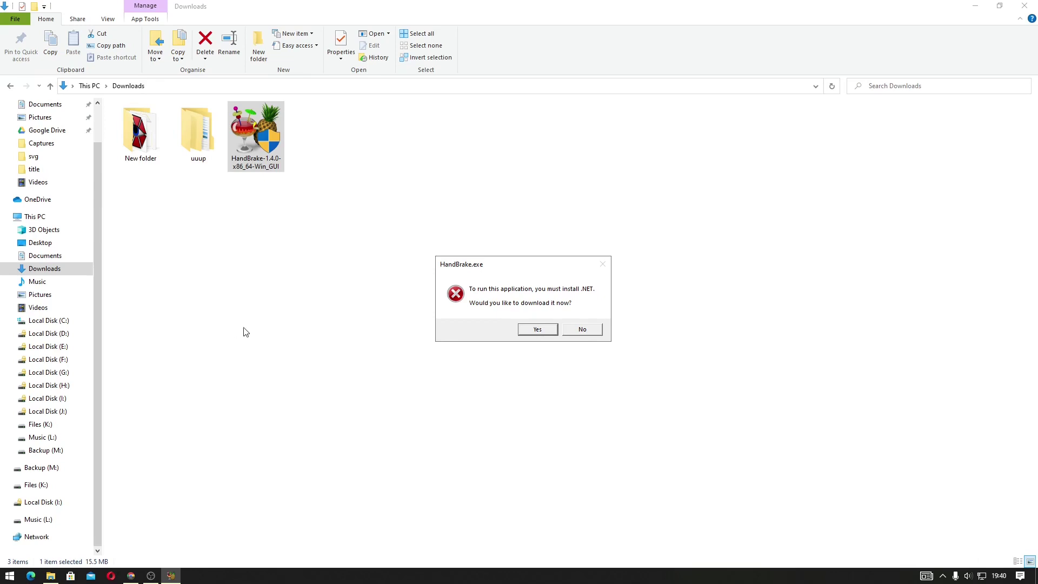
pyautogui.click(546, 328)
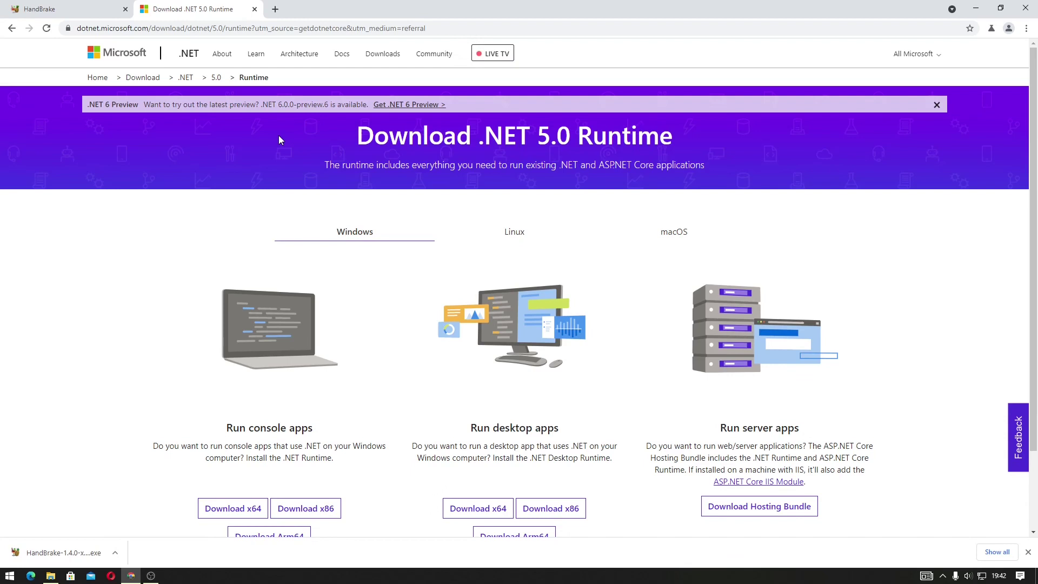
# Download the x64 .NET 5.0 Desktop Runtime for running desktop apps and show the installer in the Downloads folder.
pyautogui.scroll(-2, 280, 140)
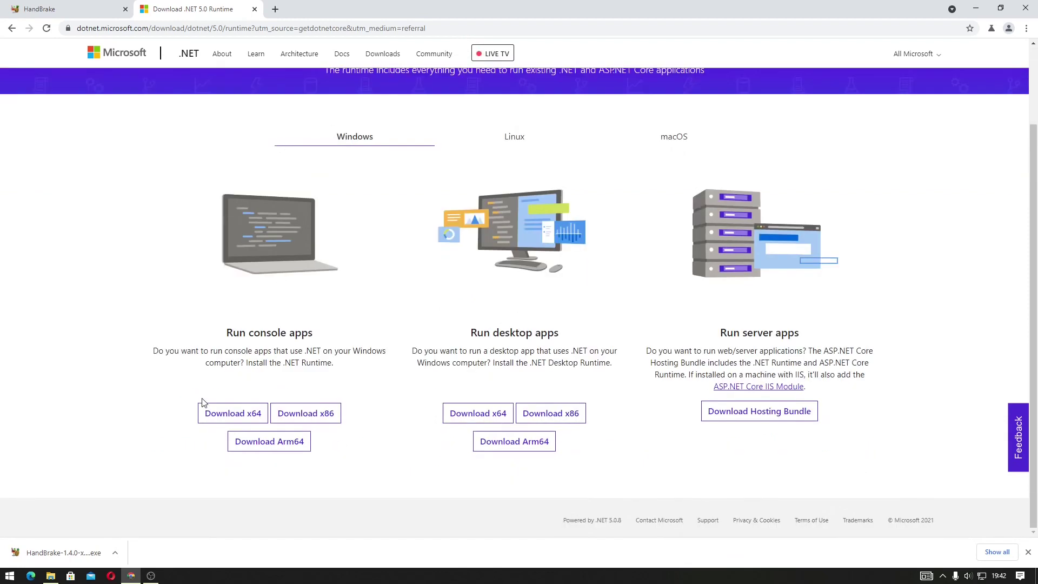
pyautogui.click(472, 414)
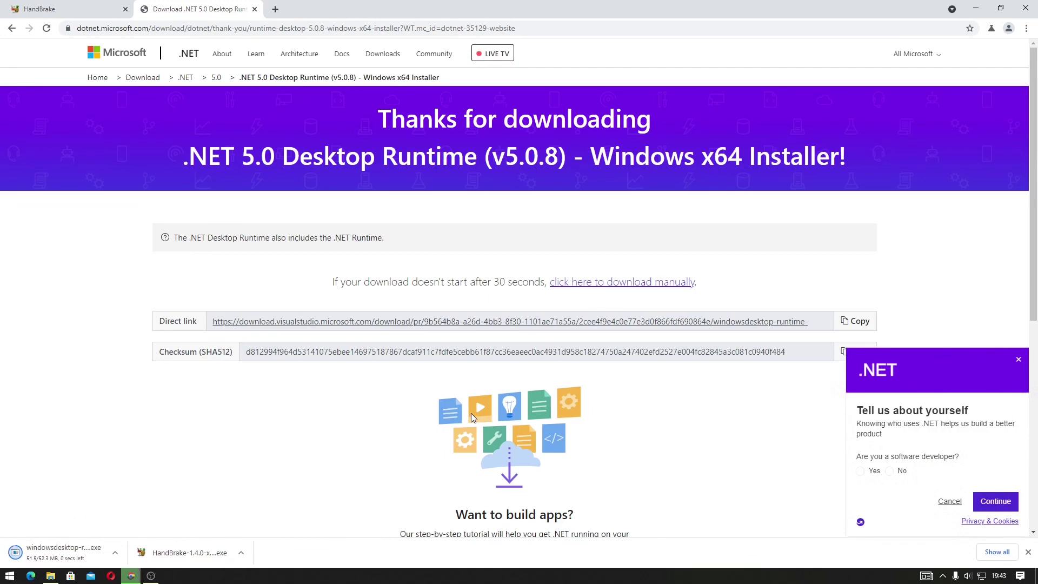
pyautogui.rightClick(59, 551)
pyautogui.click(49, 519)
pyautogui.click(336, 274)
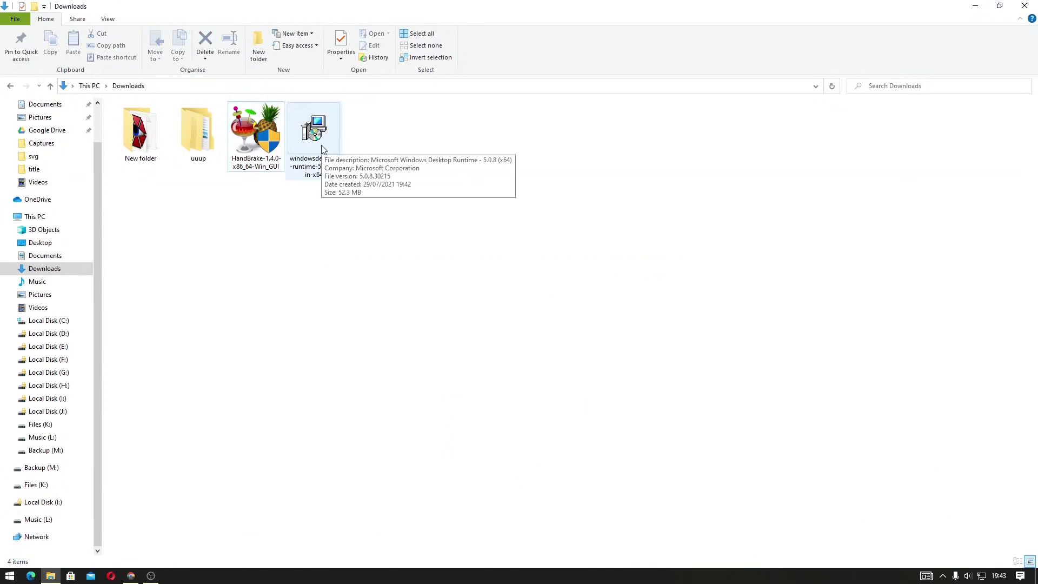
# Install Microsoft Windows Desktop Runtime 5.0.8 (x64) from the downloaded file and close its installer.
pyautogui.doubleClick(322, 147)
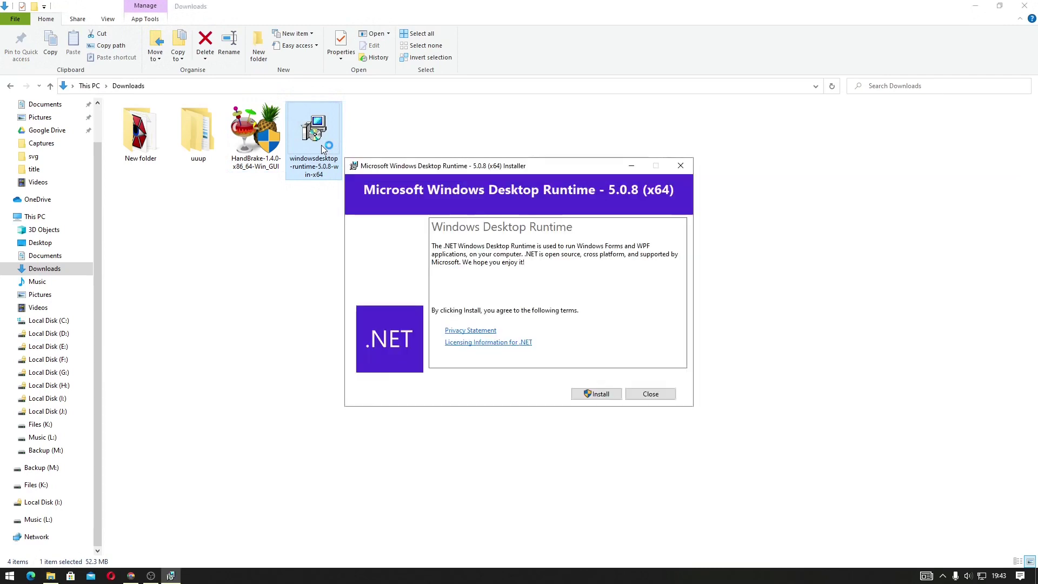
pyautogui.click(611, 394)
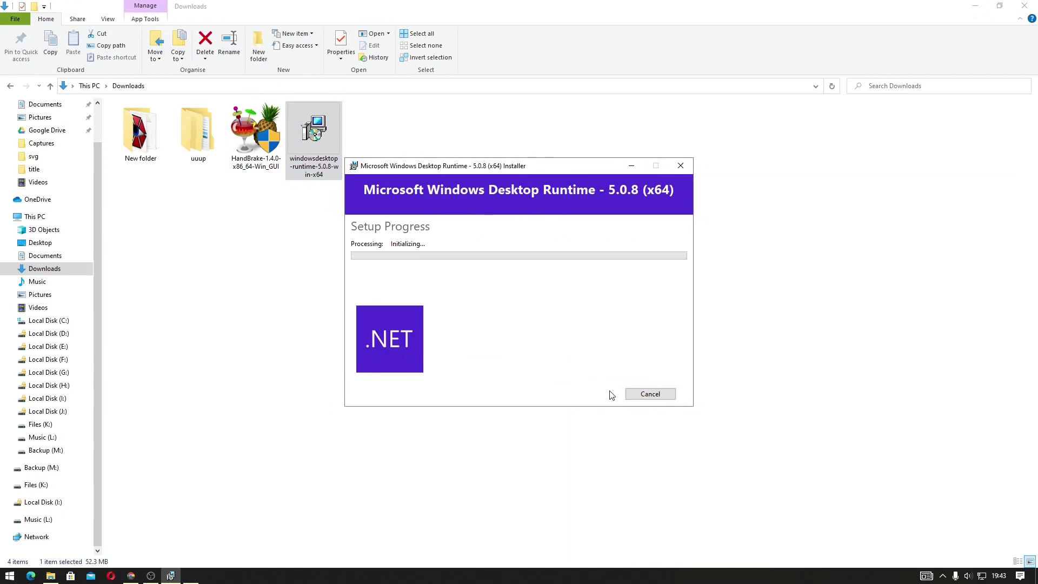
pyautogui.click(486, 361)
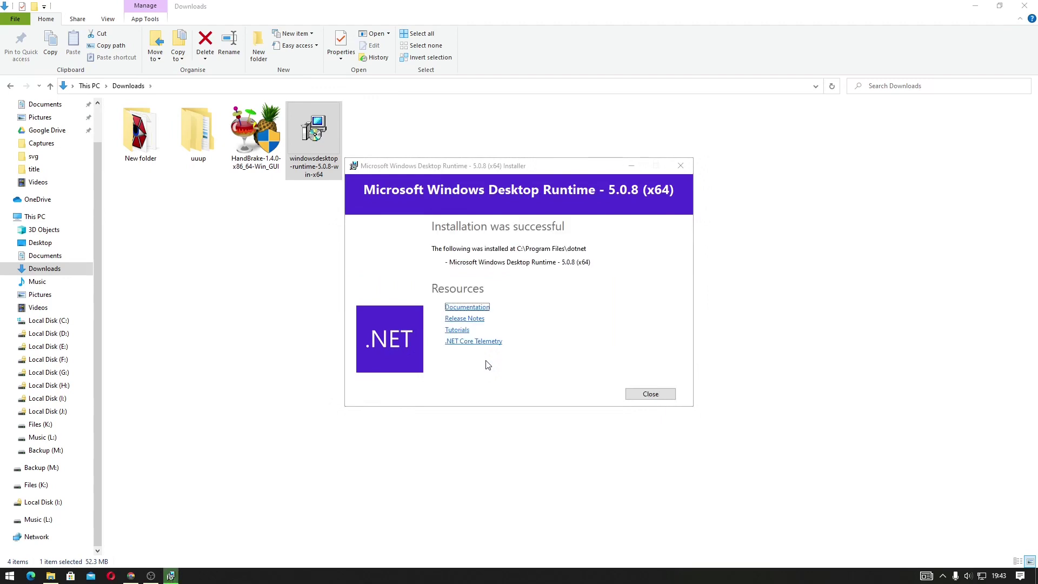
pyautogui.click(651, 398)
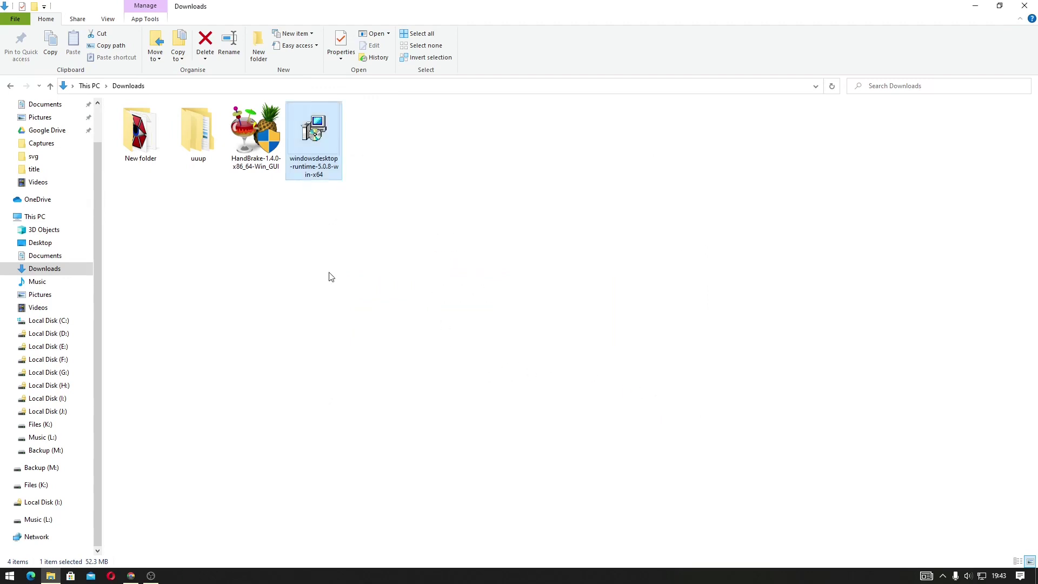
# Launch HandBrake and load the Super Tux Kart VP9 video from the title folder as the source.
pyautogui.press('super')
pyautogui.click(120, 257)
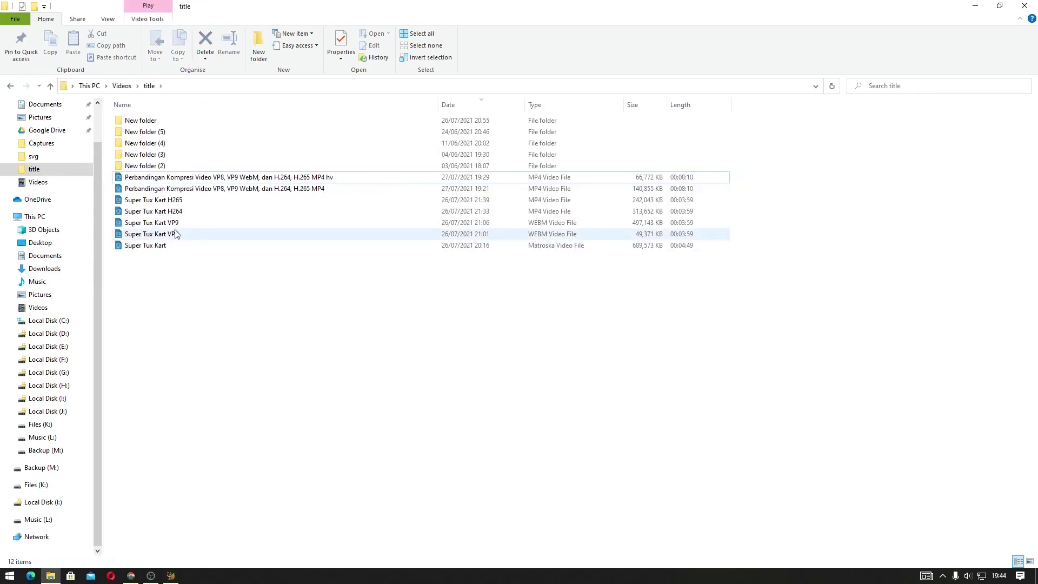
pyautogui.moveTo(166, 224); pyautogui.dragTo(553, 266)
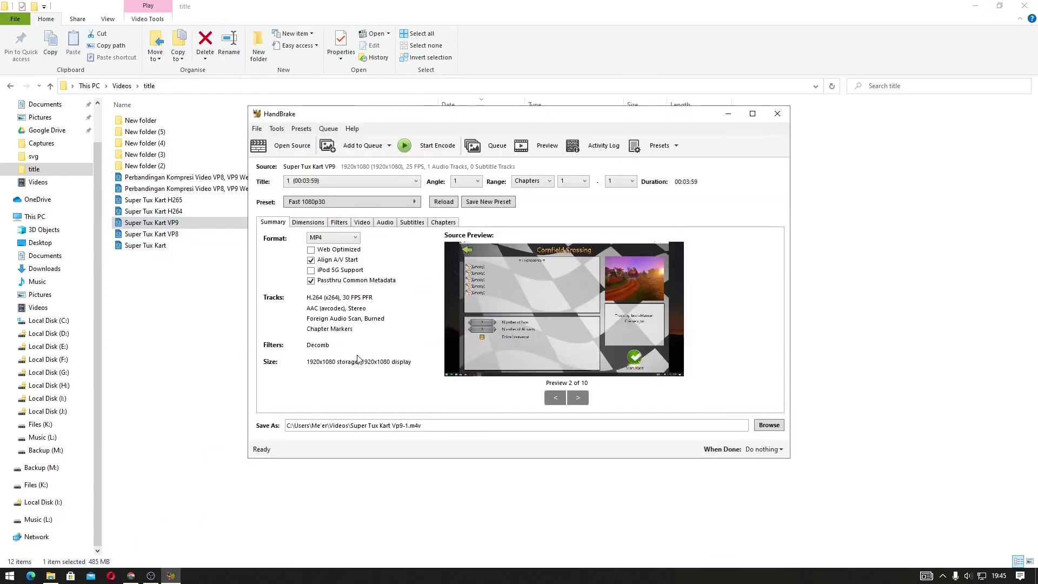
# Set the output format to MKV and the video encoder to H.265 (x265).
pyautogui.click(332, 238)
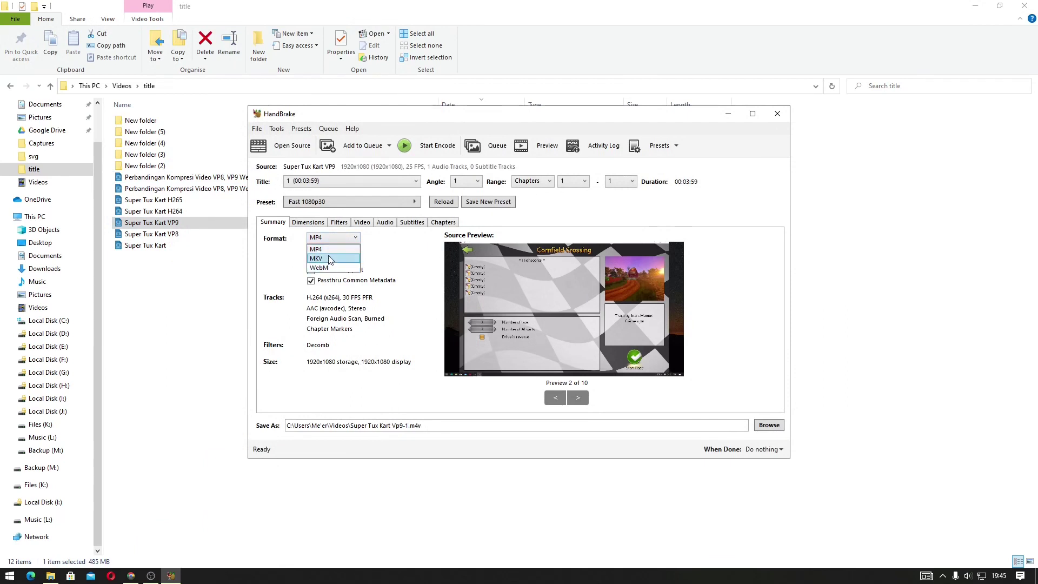
pyautogui.click(329, 258)
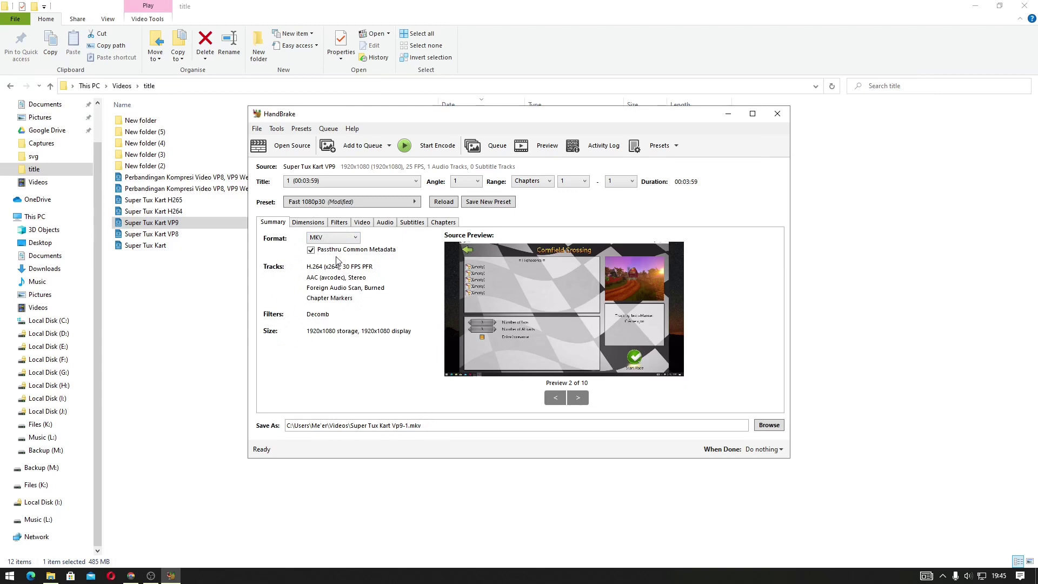
pyautogui.click(317, 224)
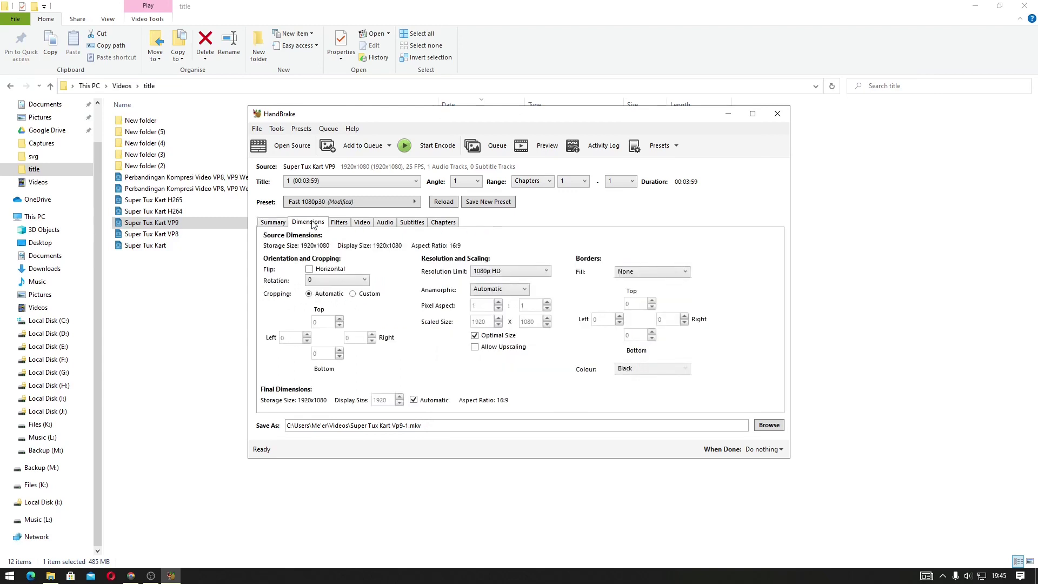
pyautogui.click(349, 225)
pyautogui.click(359, 225)
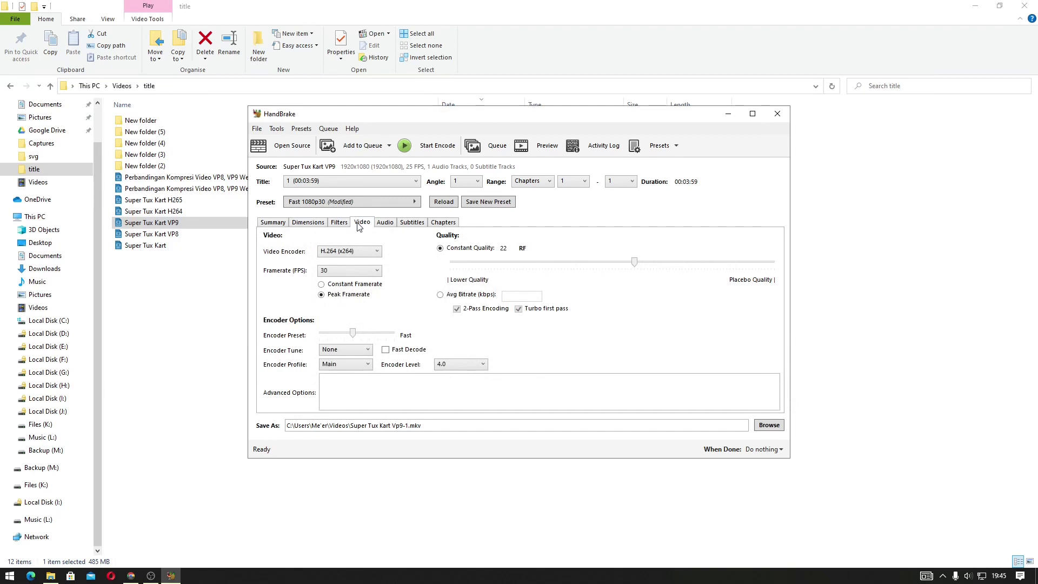
pyautogui.click(350, 253)
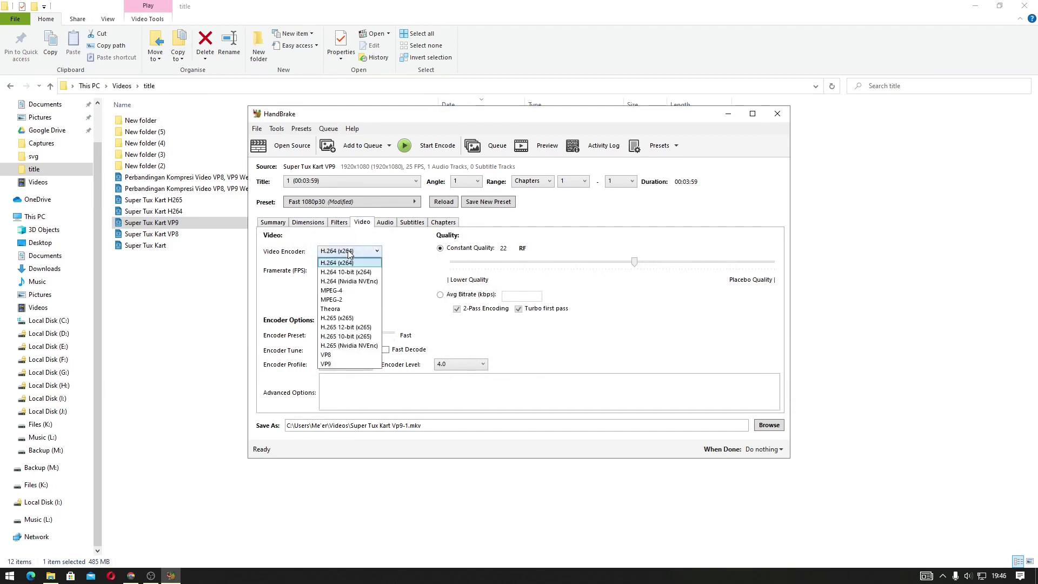
pyautogui.click(346, 319)
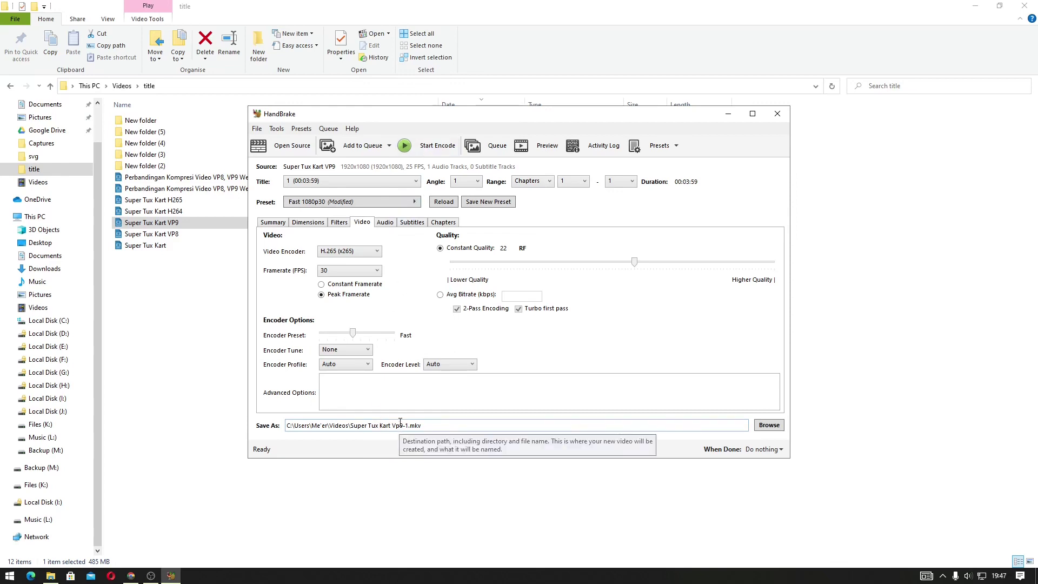
# Encode the loaded video and open the Videos folder containing the output file.
pyautogui.click(440, 145)
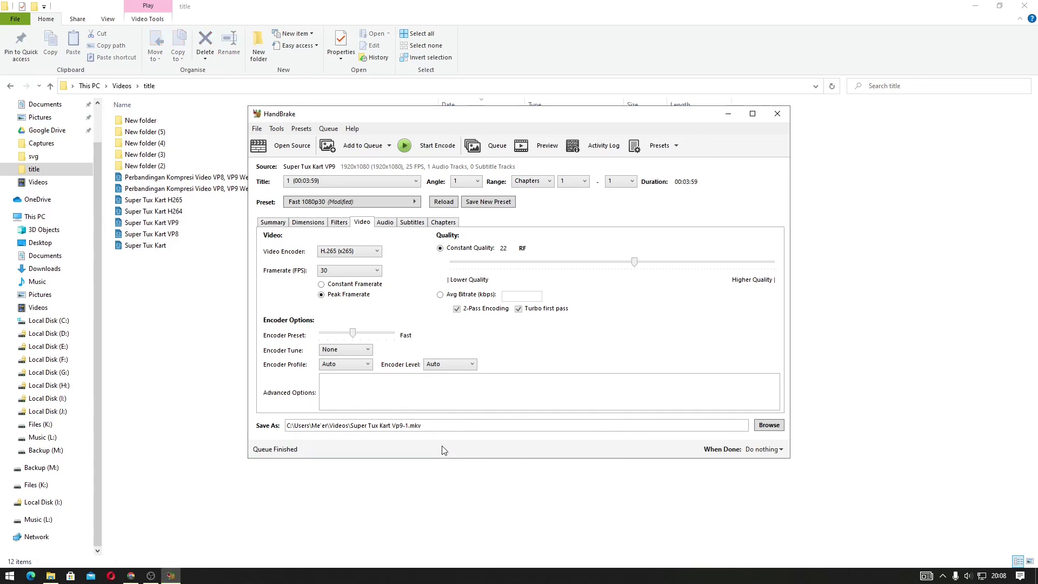
pyautogui.click(81, 308)
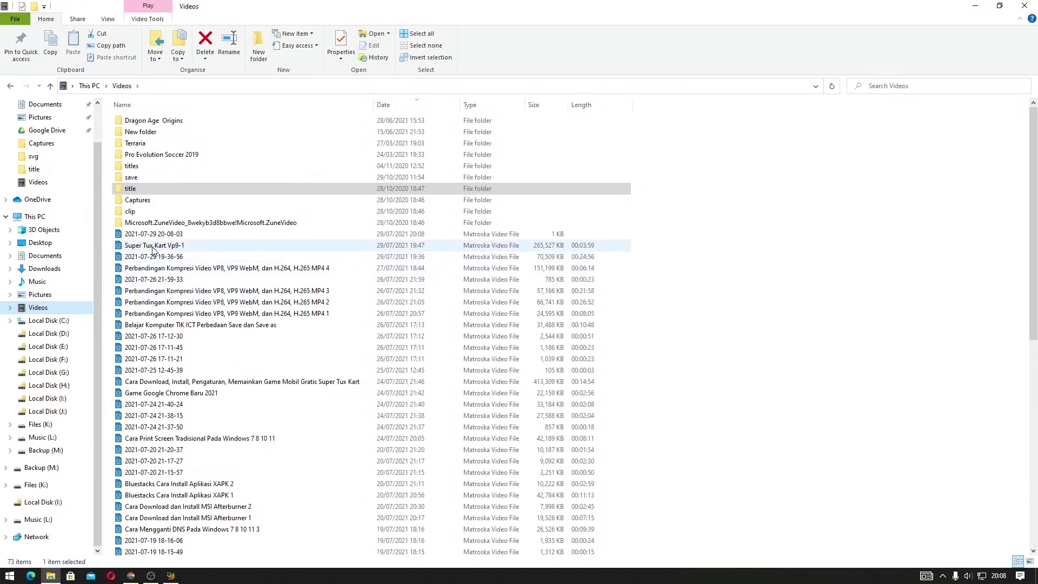
# Move the Super Tux Kart Vp9-1 video from the Videos folder into the title folder and open that folder.
pyautogui.moveTo(155, 246); pyautogui.dragTo(220, 187)
pyautogui.doubleClick(221, 191)
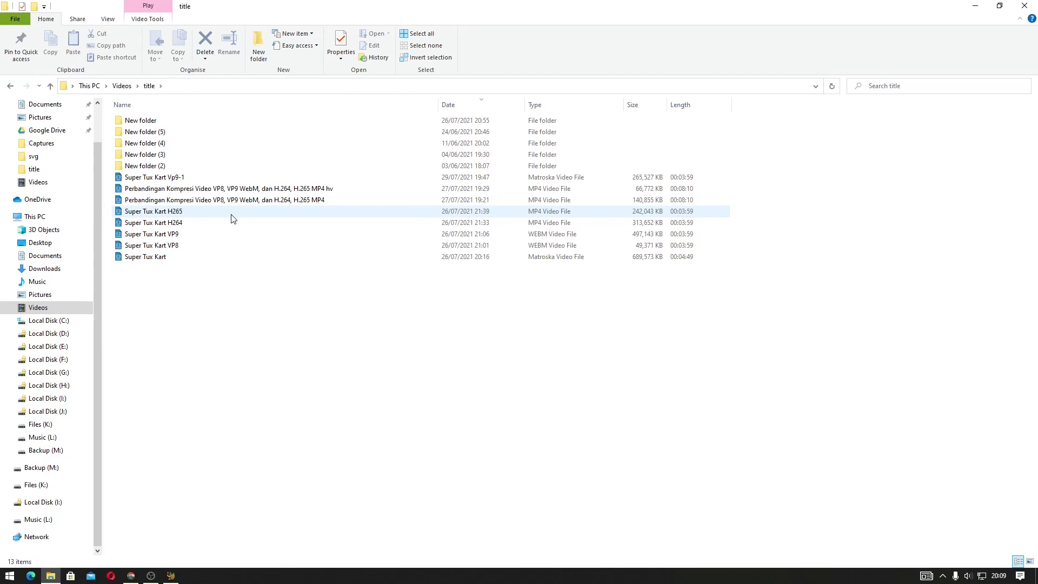
# Compare the file sizes of Super Tux Kart VP9 and Super Tux Kart Vp9-1, and check the video codec in the Vp9-1 file's properties.
pyautogui.click(231, 238)
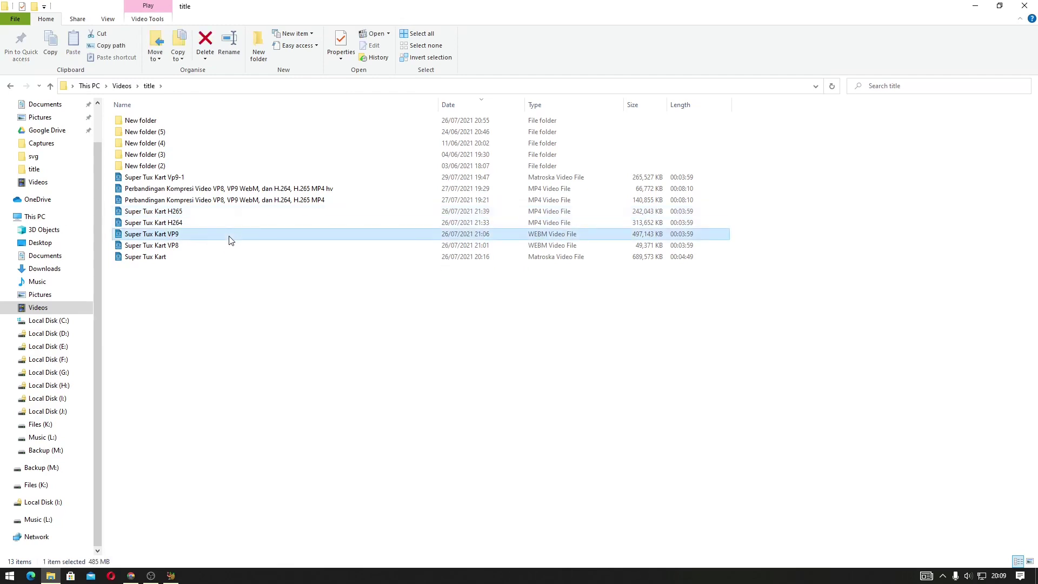
pyautogui.click(231, 178)
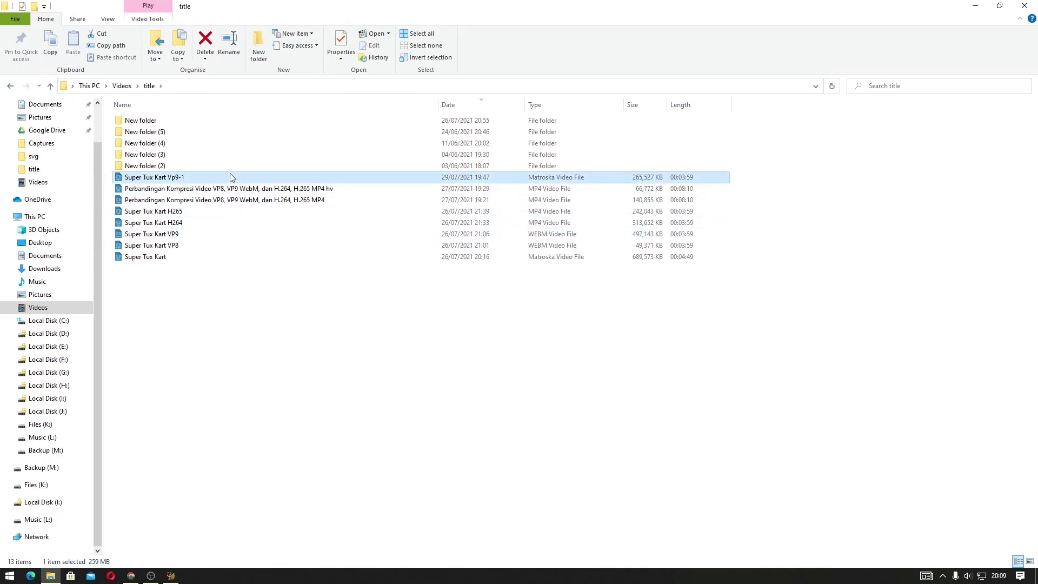
pyautogui.rightClick(171, 183)
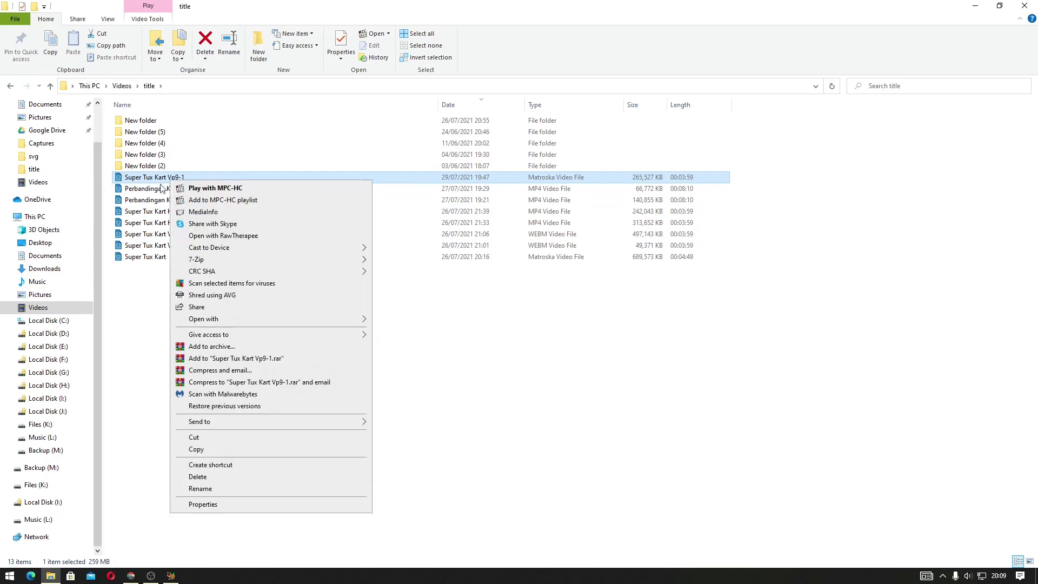
pyautogui.click(236, 505)
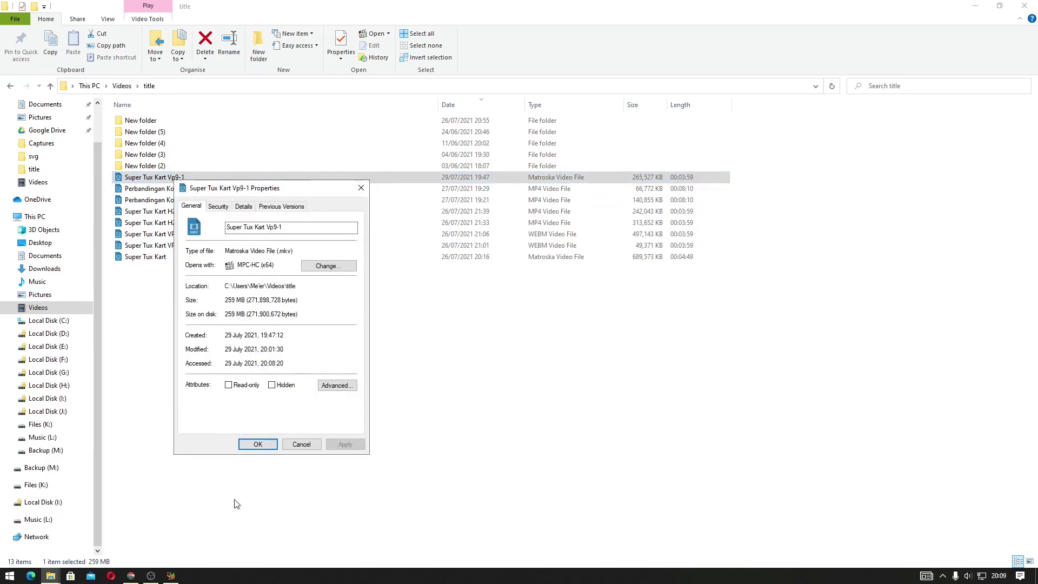
pyautogui.click(244, 207)
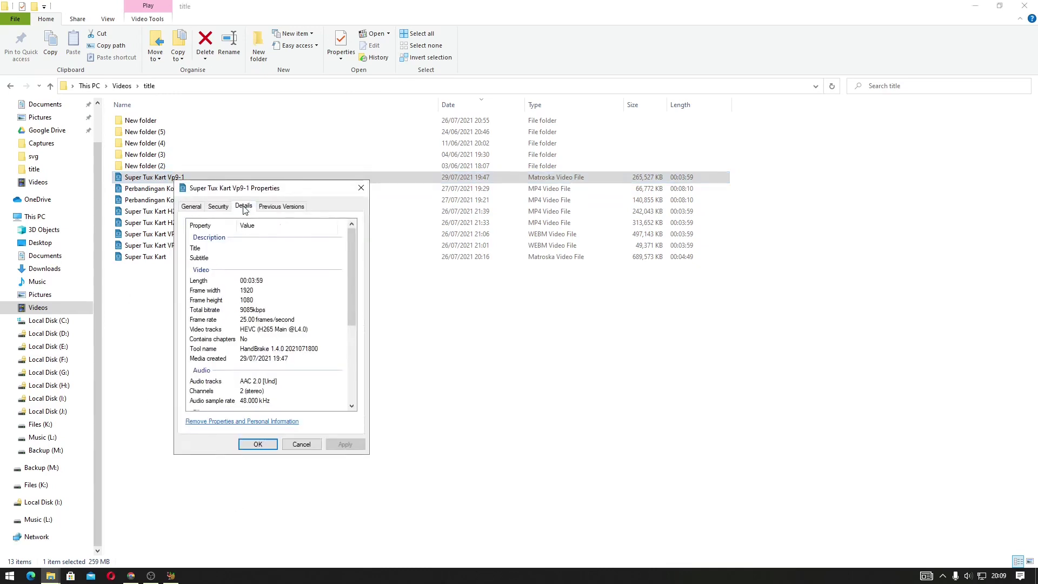
pyautogui.click(249, 331)
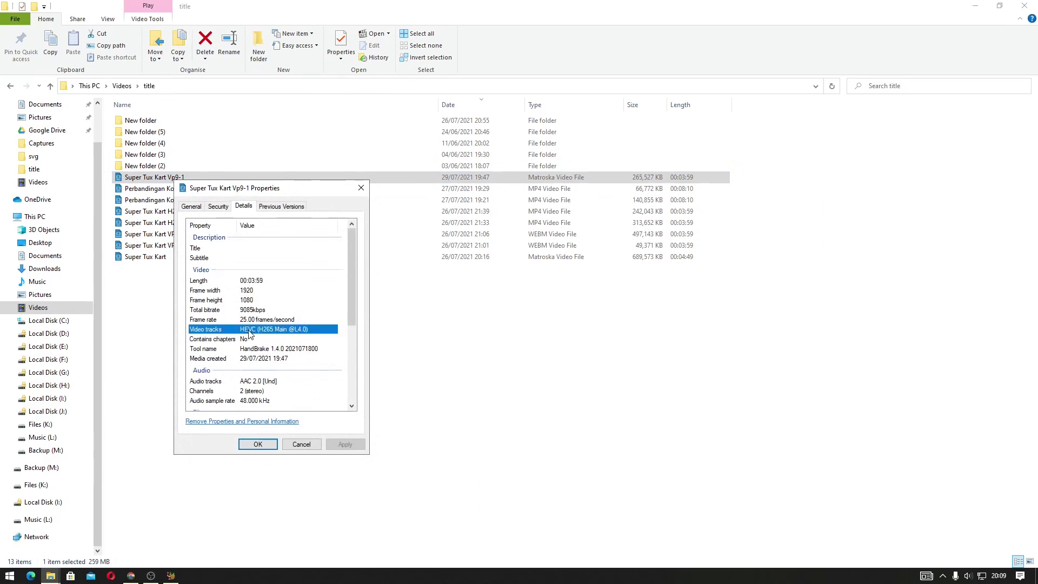
pyautogui.click(301, 444)
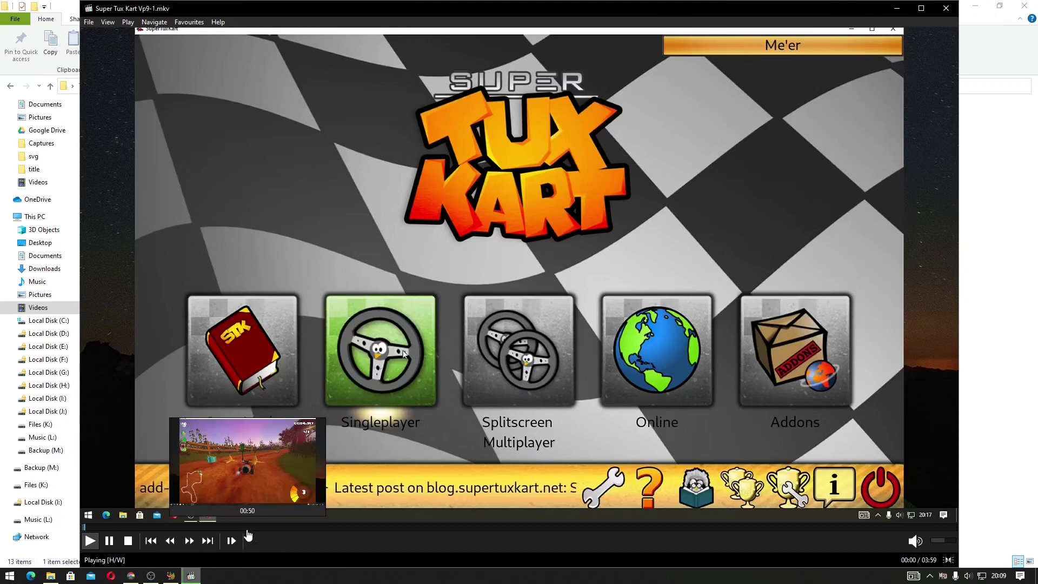
# Play Super Tux Kart Vp9-1.mkv, skip ahead to 01:21 and pause to examine the picture quality, closing the player when done.
pyautogui.click(248, 534)
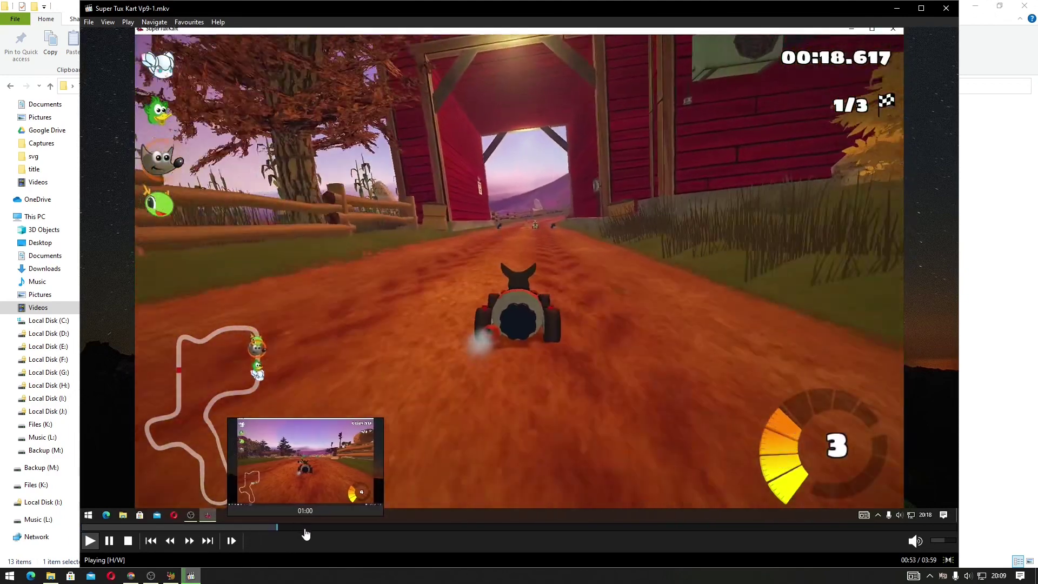
pyautogui.click(305, 534)
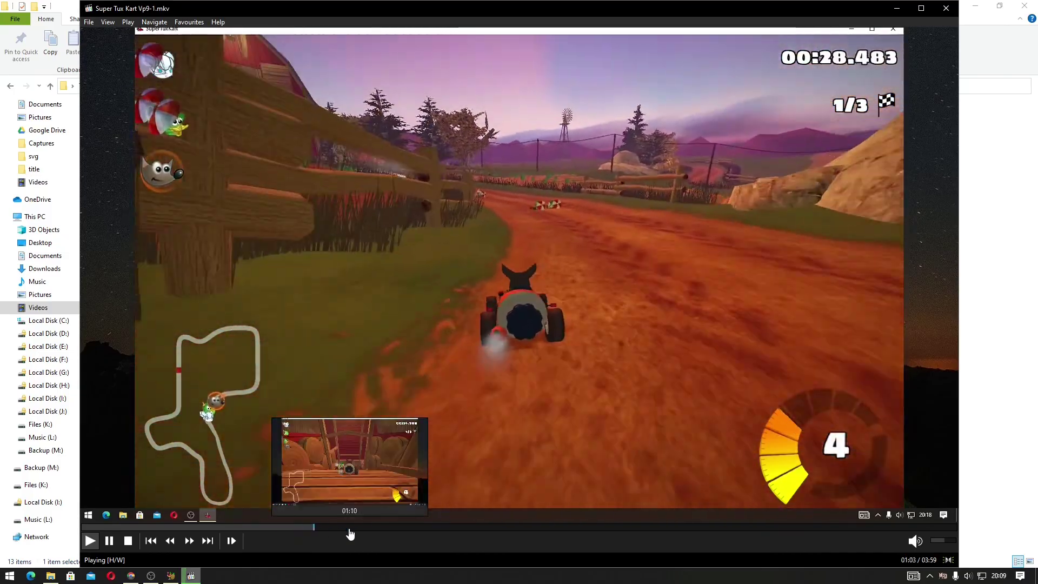
pyautogui.moveTo(347, 535); pyautogui.dragTo(392, 532)
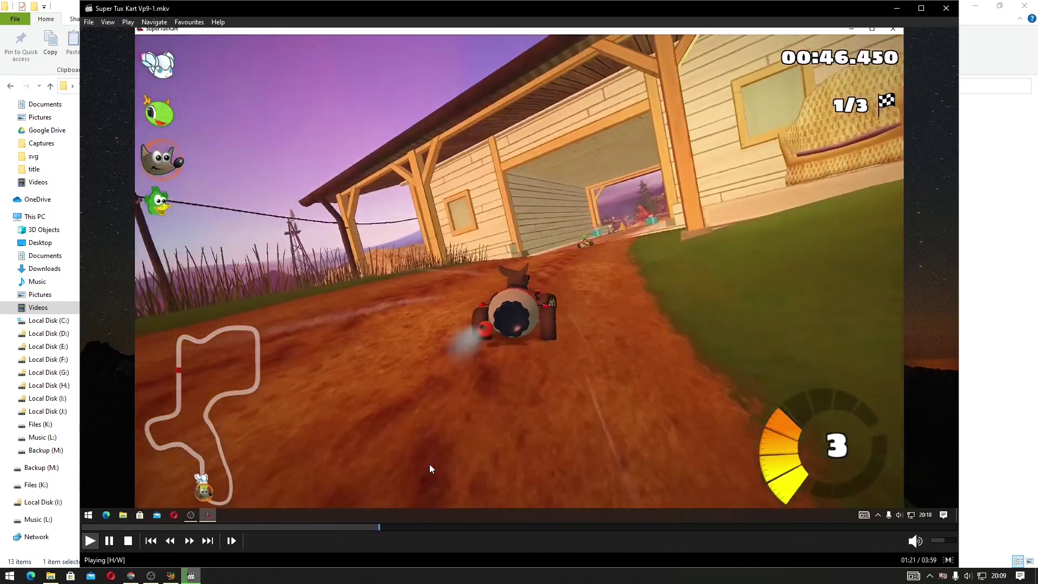
pyautogui.click(431, 469)
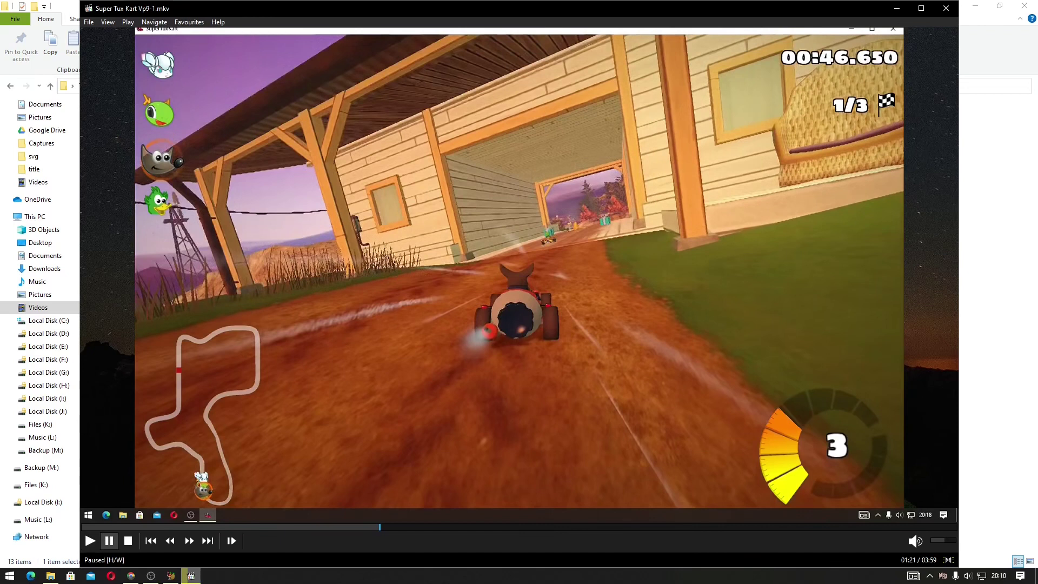
pyautogui.click(946, 8)
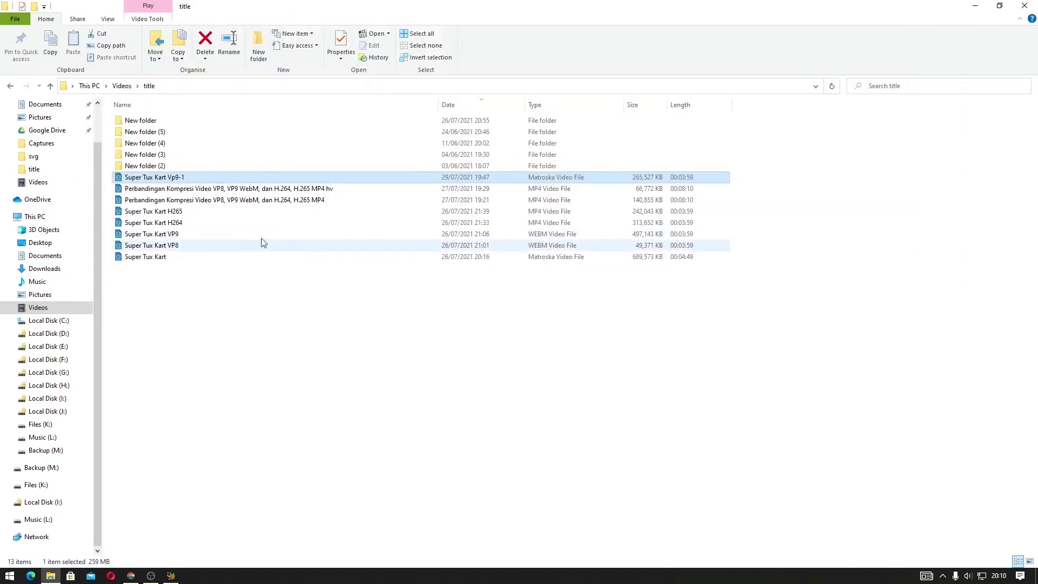
# Play Super Tux Kart H265.mp4, skip ahead and pause at 01:21 to compare its picture quality with the Vp9-1 video.
pyautogui.click(243, 215)
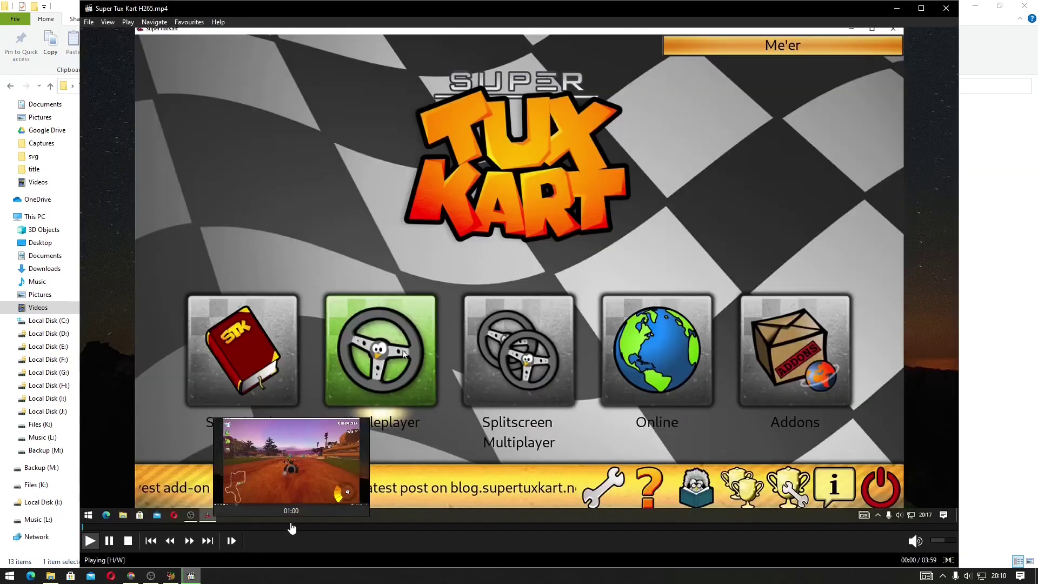
pyautogui.click(296, 527)
pyautogui.click(333, 529)
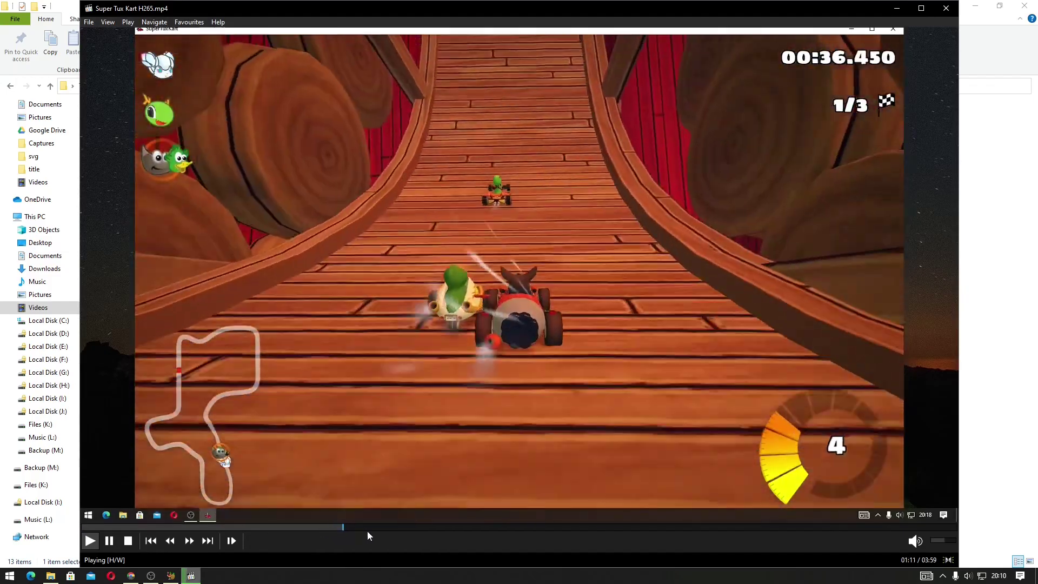
pyautogui.click(378, 528)
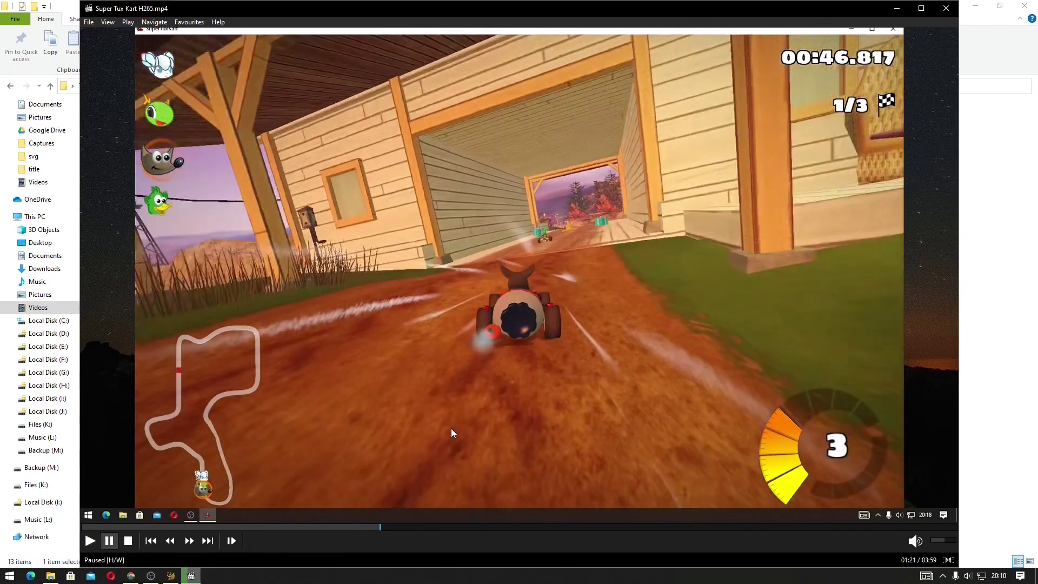
pyautogui.click(452, 433)
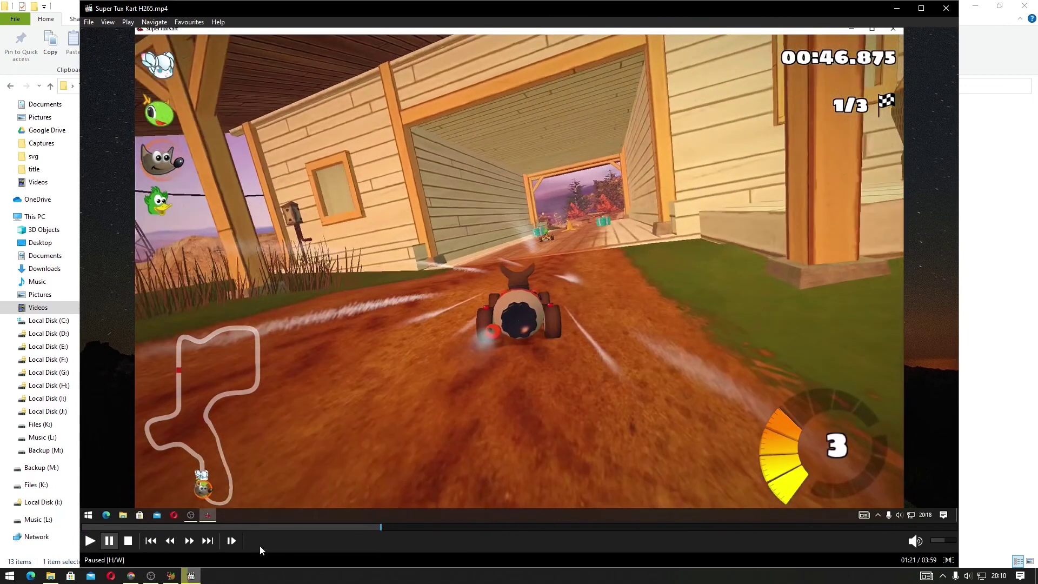
# Switch to HandBrake to review the video encoding settings.
pyautogui.click(171, 575)
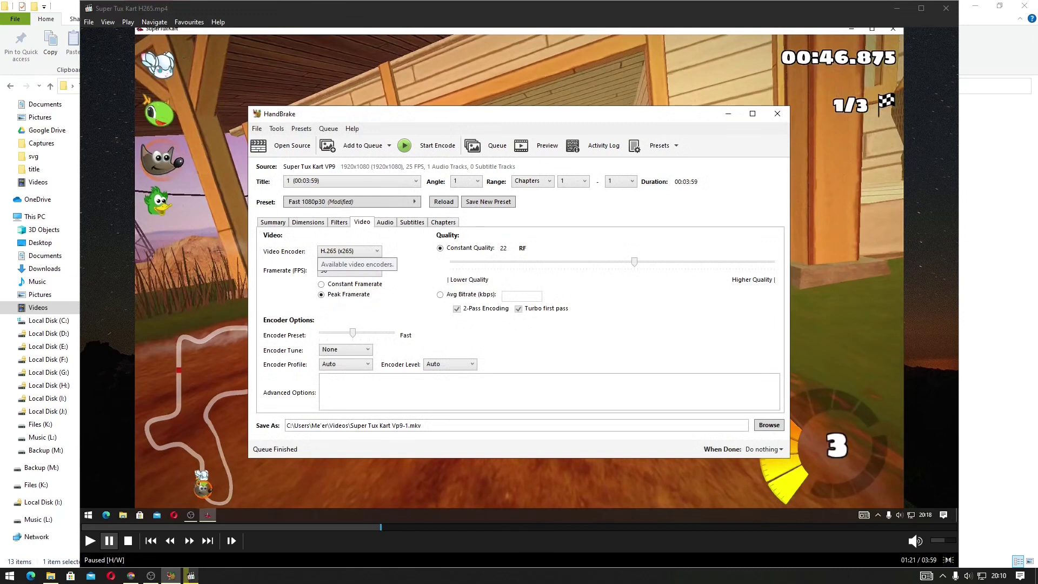